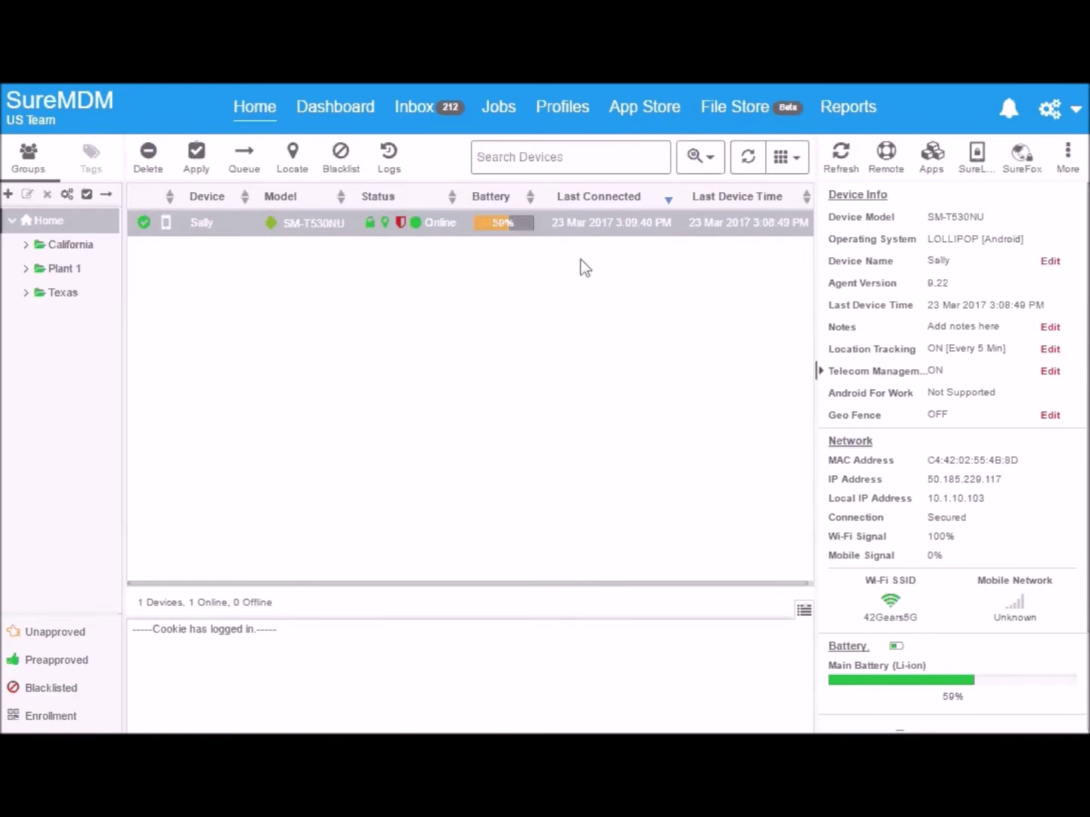
# Open the Jobs page listing the existing run-script and settings jobs
pyautogui.click(499, 114)
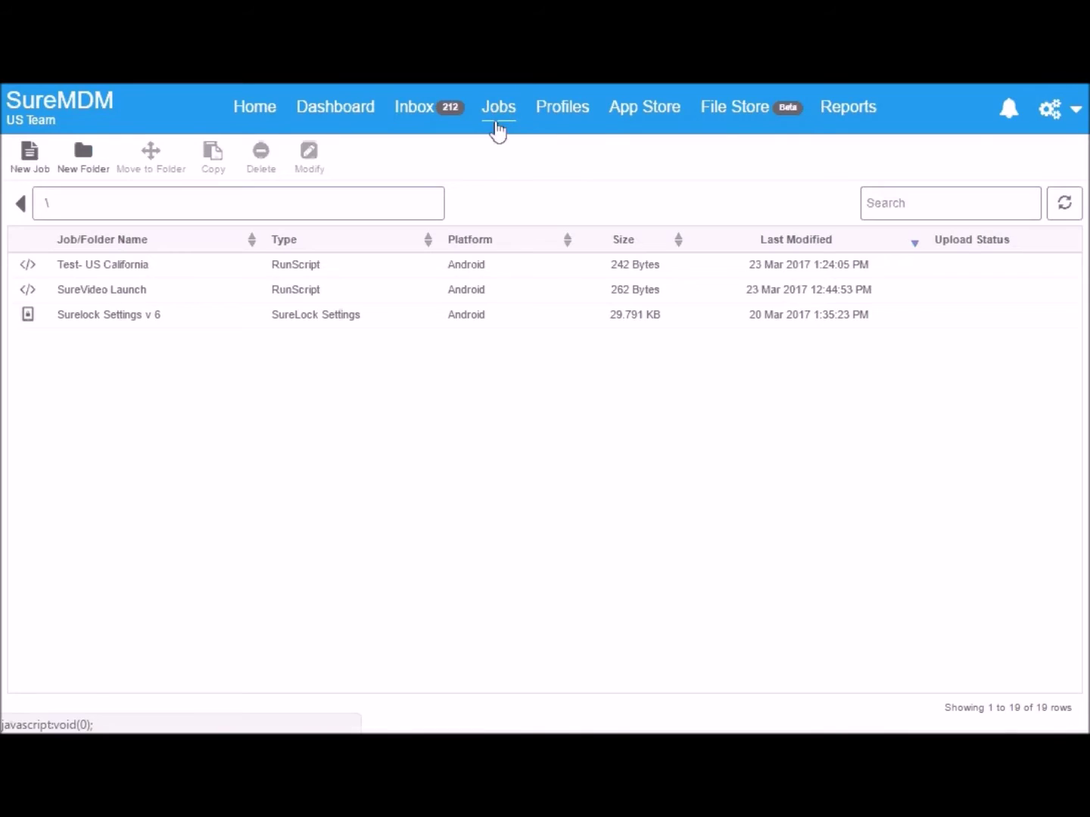
# Start a new job with Android as its operating system
pyautogui.click(29, 157)
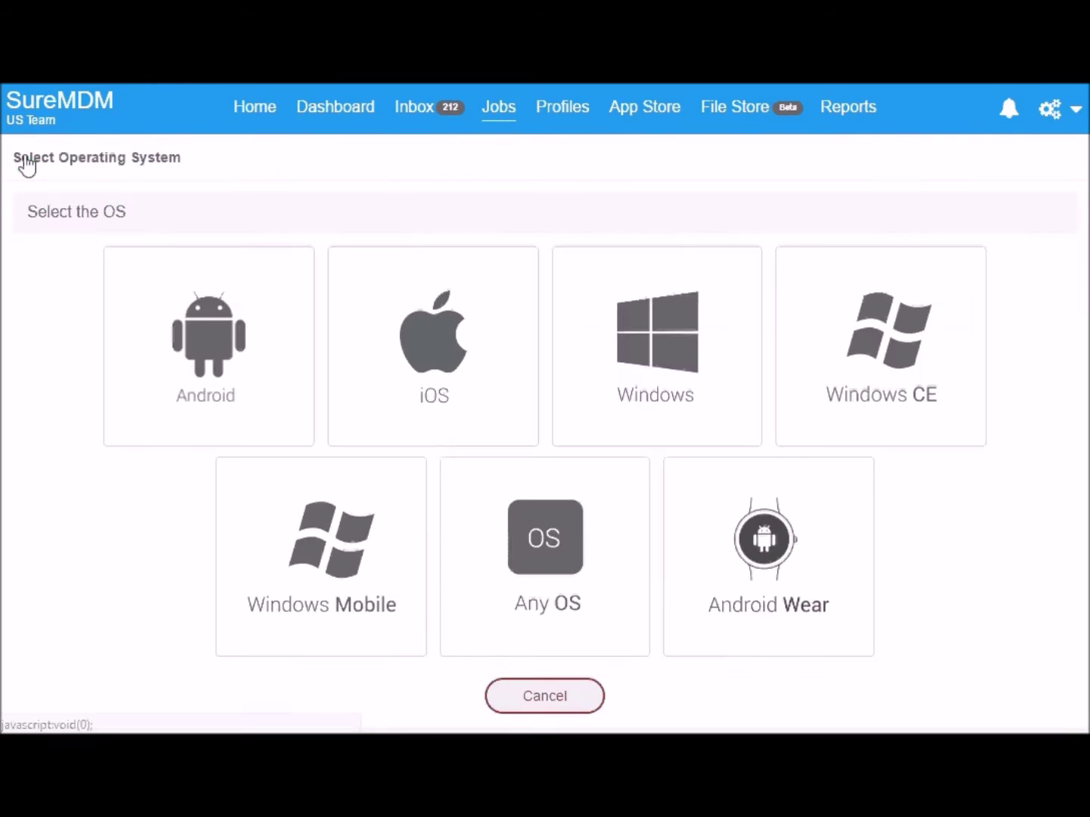
pyautogui.click(214, 344)
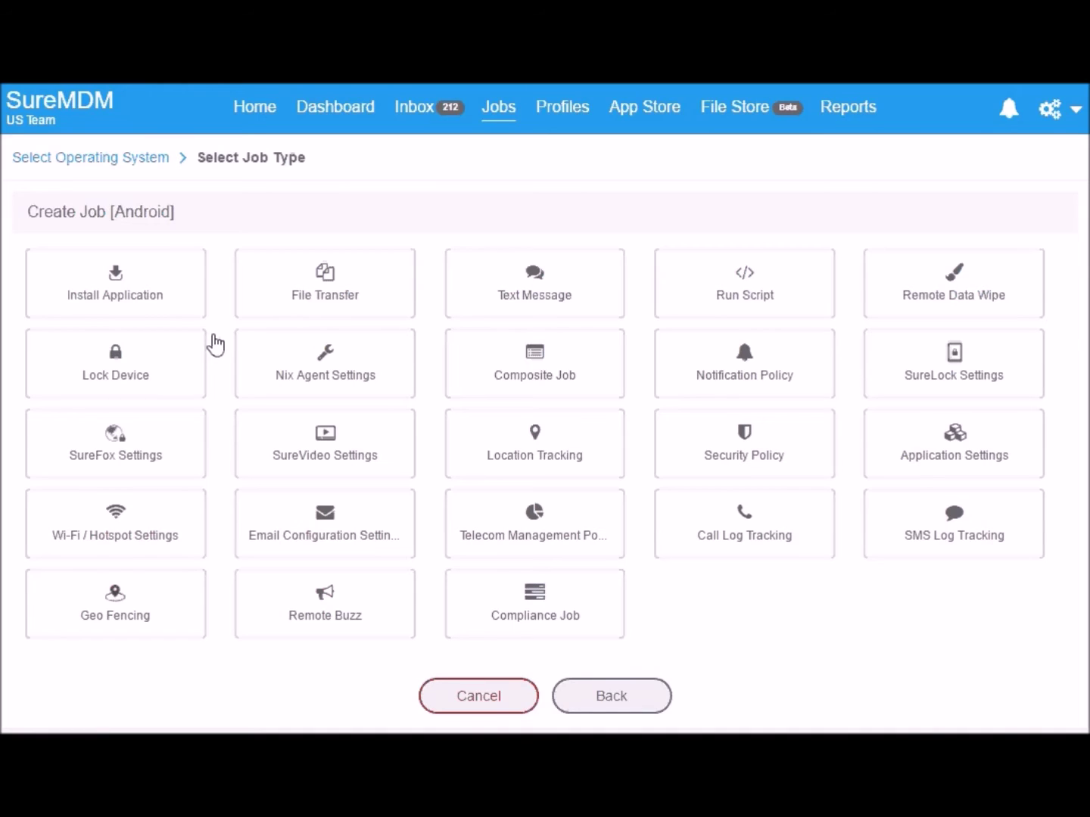
# Create an Install Application job named InstallApps and open its add-file form
pyautogui.click(134, 293)
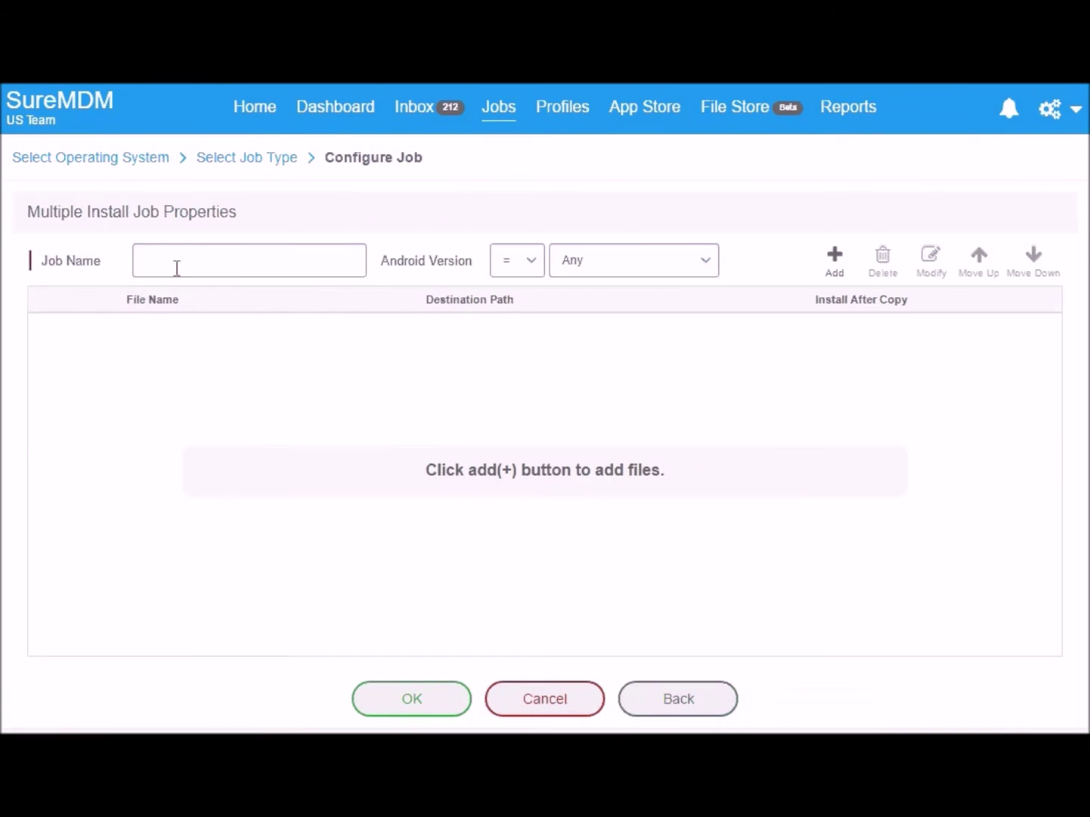
pyautogui.click(184, 254)
pyautogui.write('nst')
pyautogui.write('allApps')
pyautogui.click(834, 255)
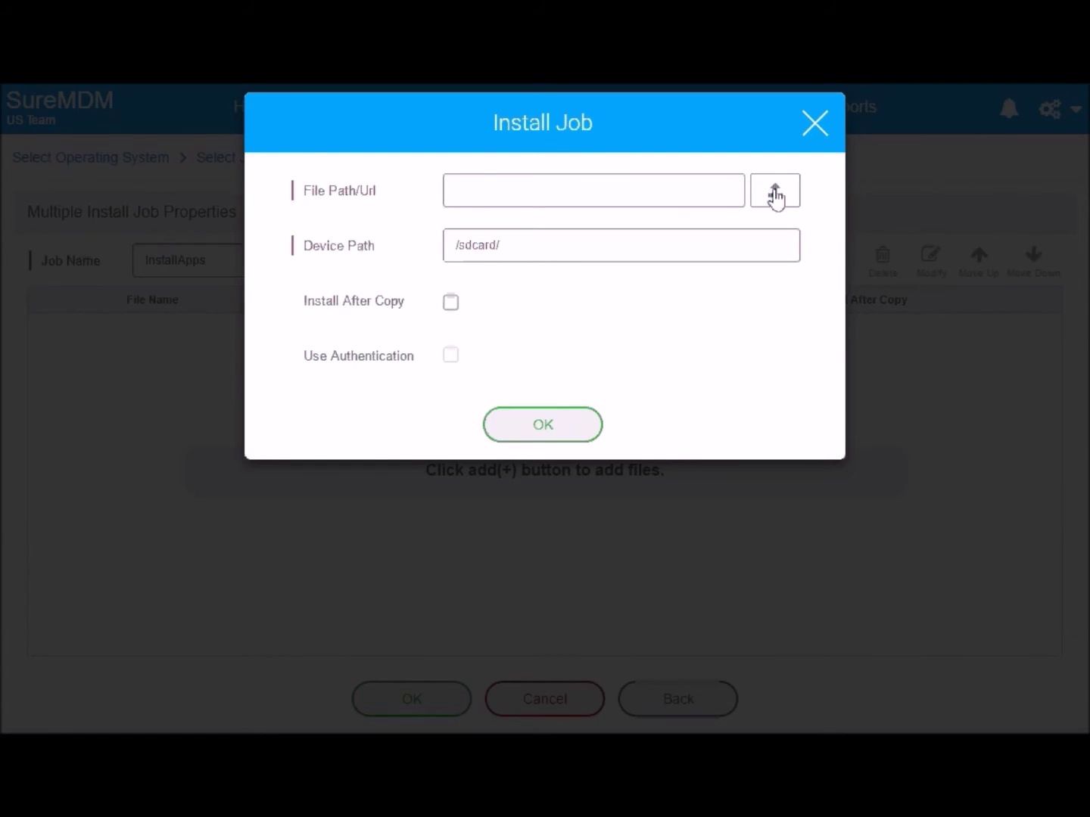
# Add surefox.apk from the computer, copied to /sdcard/ with Install After Copy enabled
pyautogui.click(774, 196)
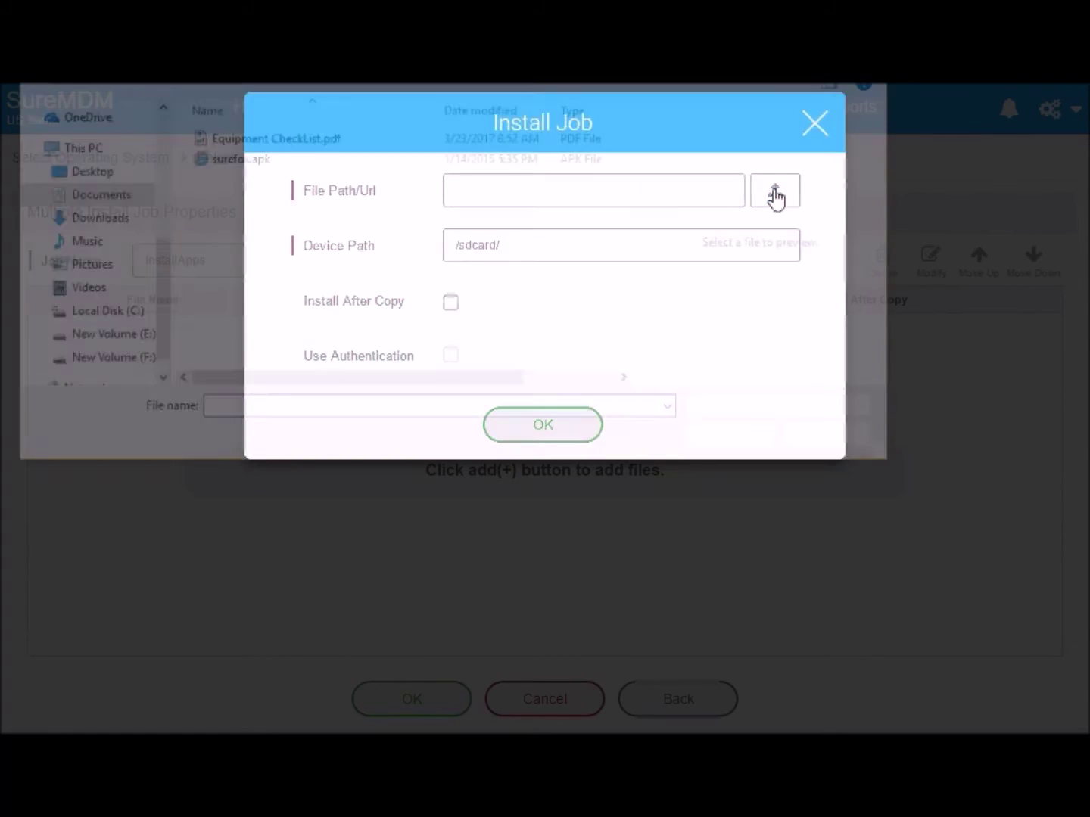
pyautogui.click(252, 163)
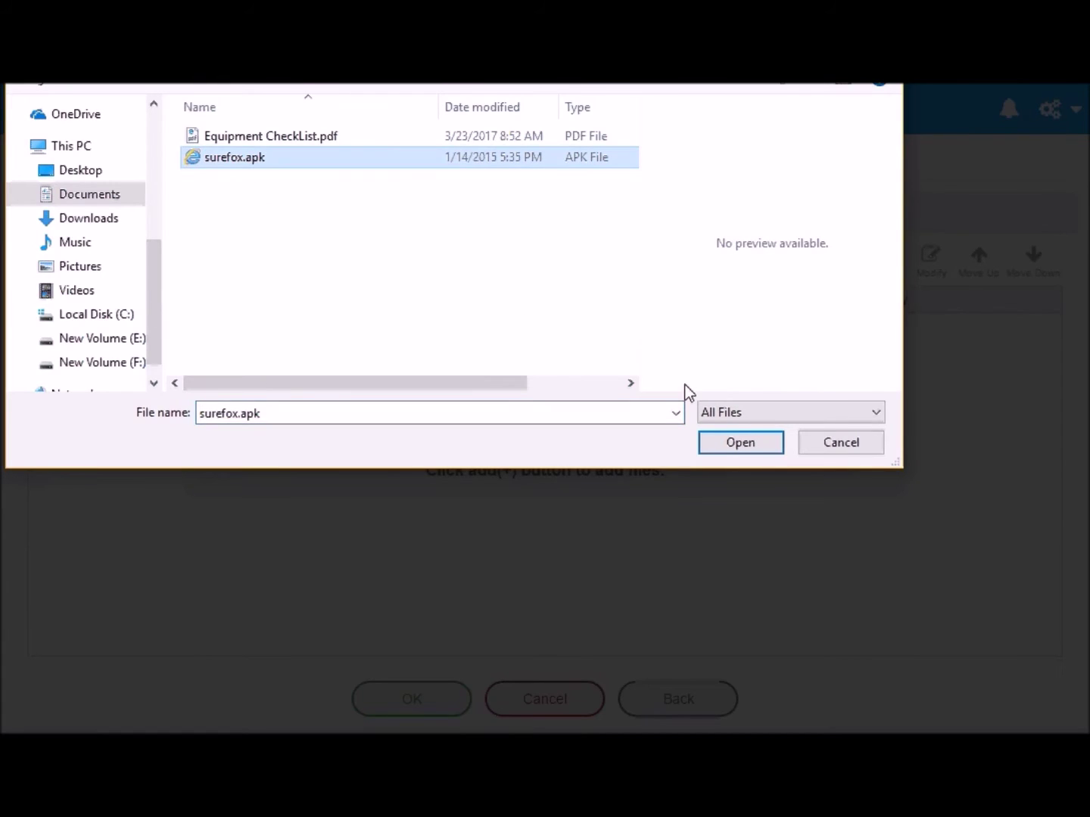
pyautogui.click(740, 444)
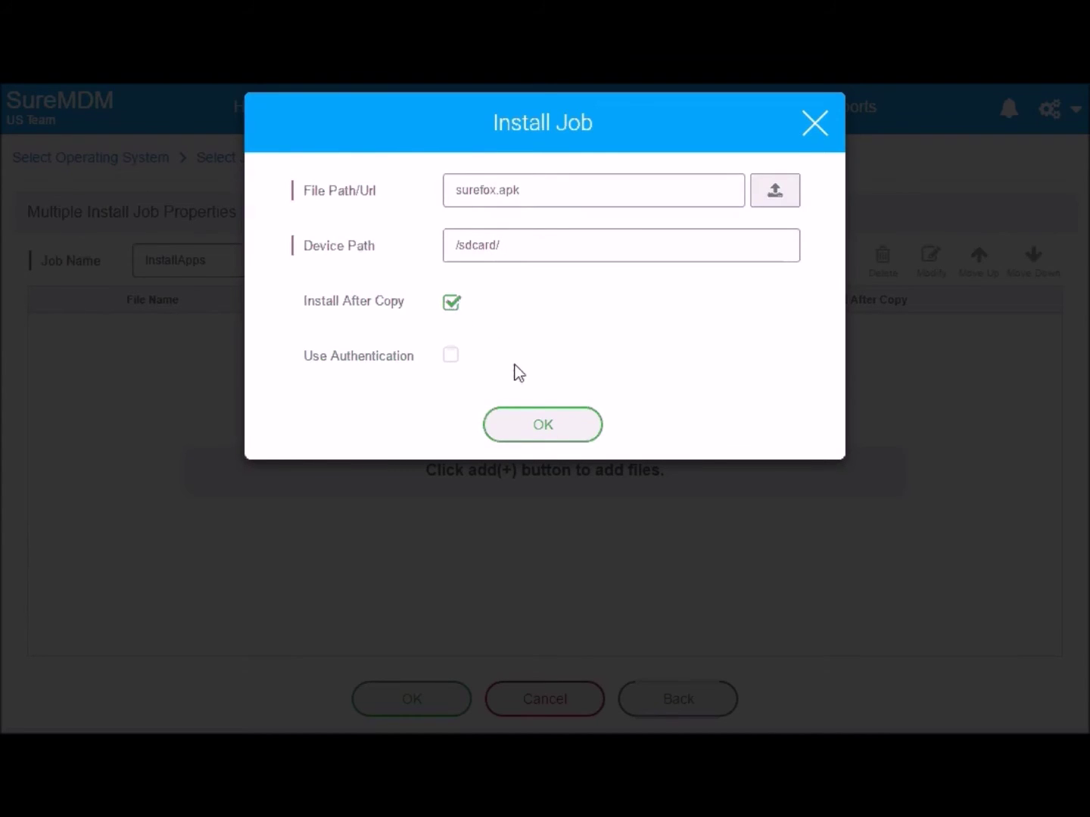
pyautogui.click(520, 436)
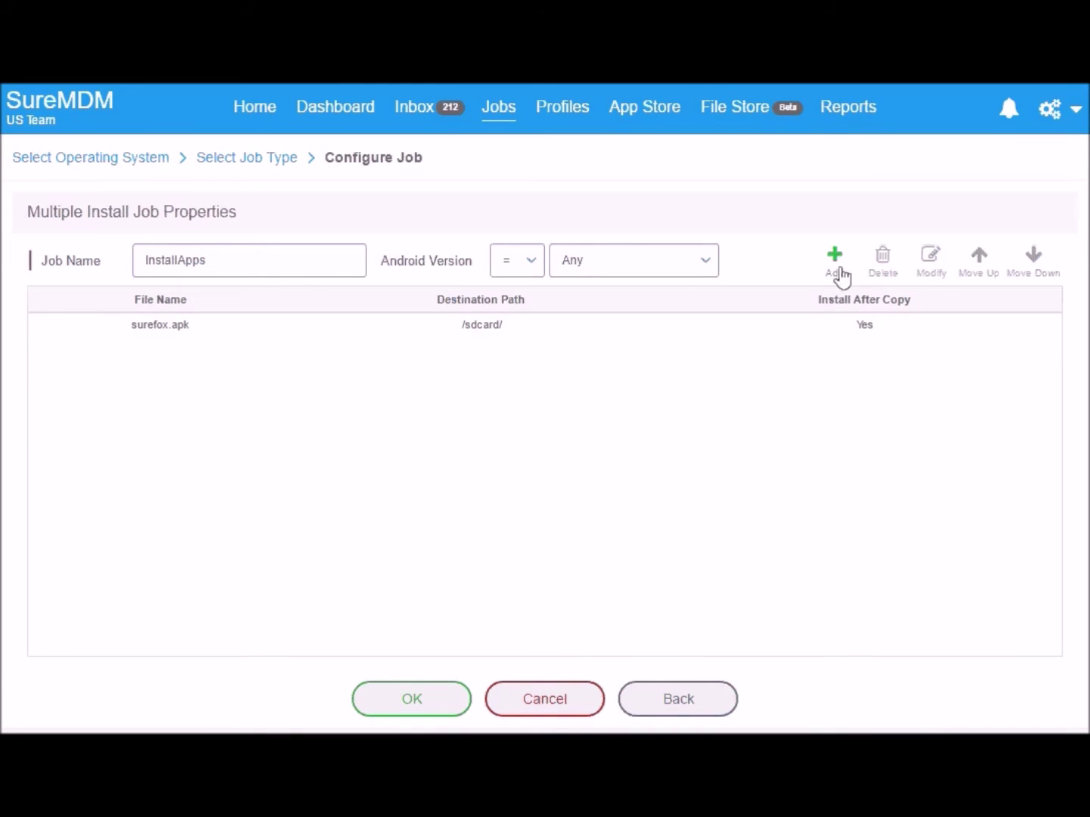
# Add the pasted surevideo.apk URL as a second install-after-copy entry, then save InstallApps
pyautogui.click(836, 261)
pyautogui.click(513, 192)
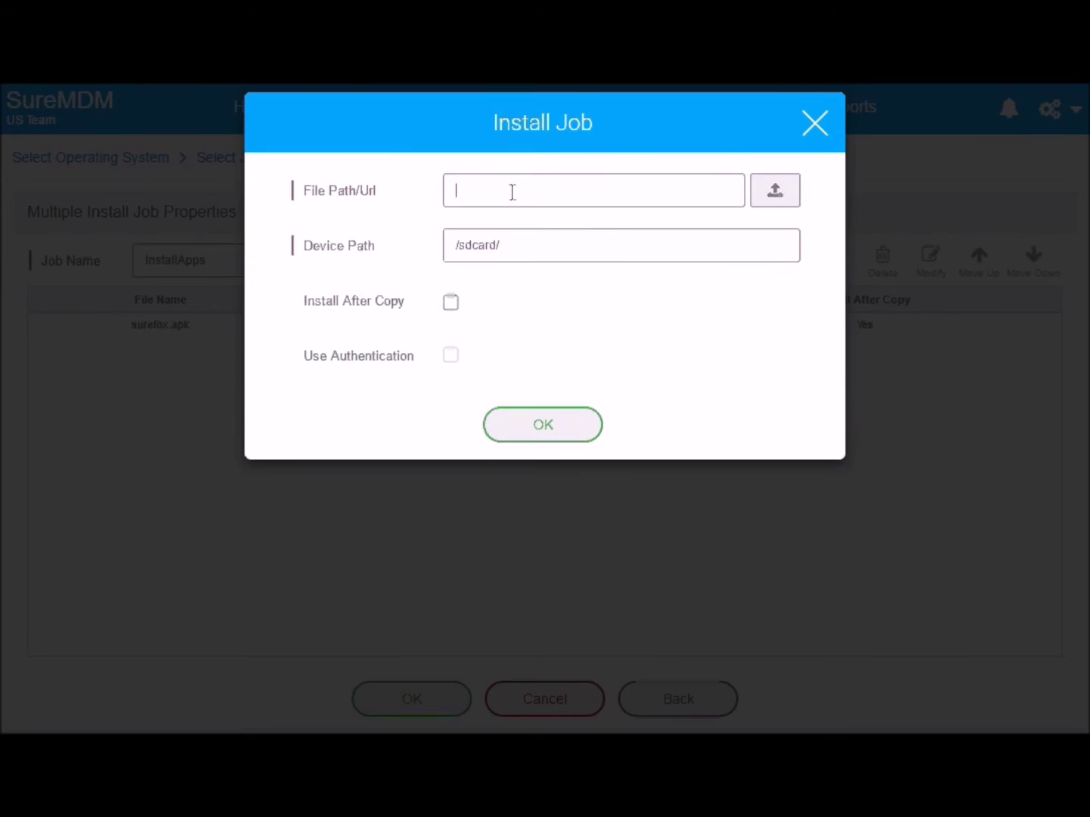
pyautogui.hotkey('ctrl', 'v')
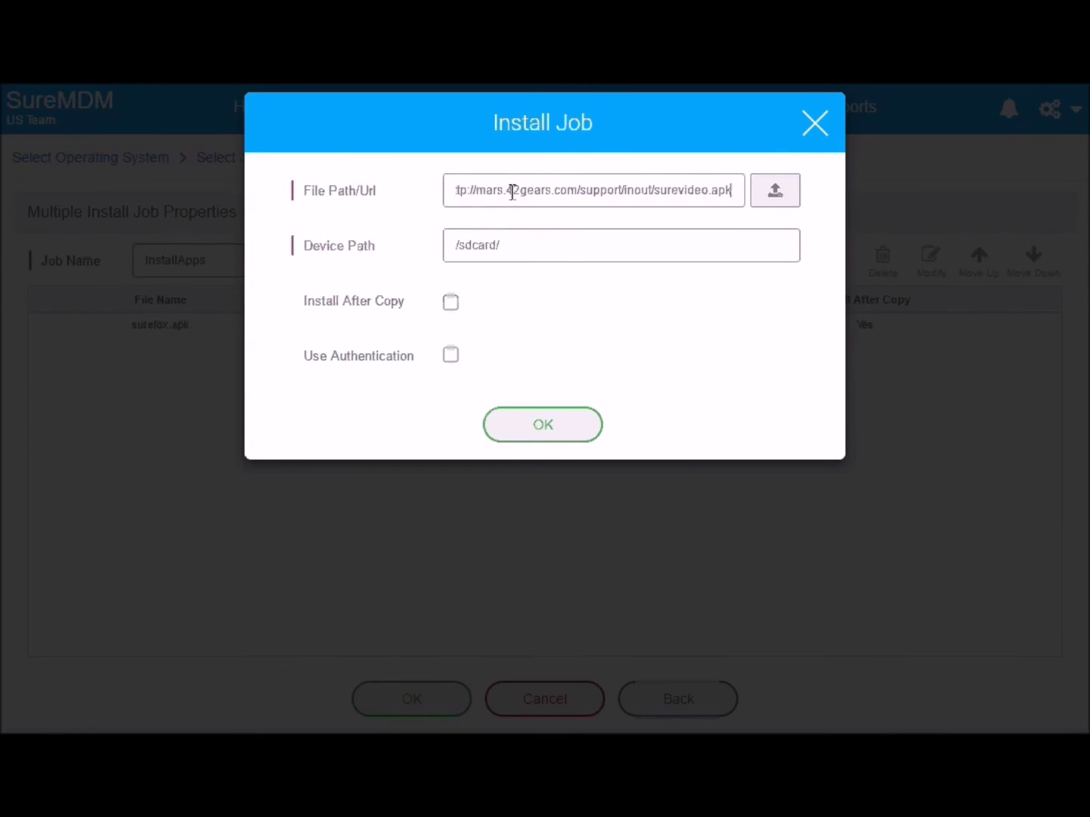
pyautogui.press('Home')
pyautogui.hotkey('ctrl', 'Right')
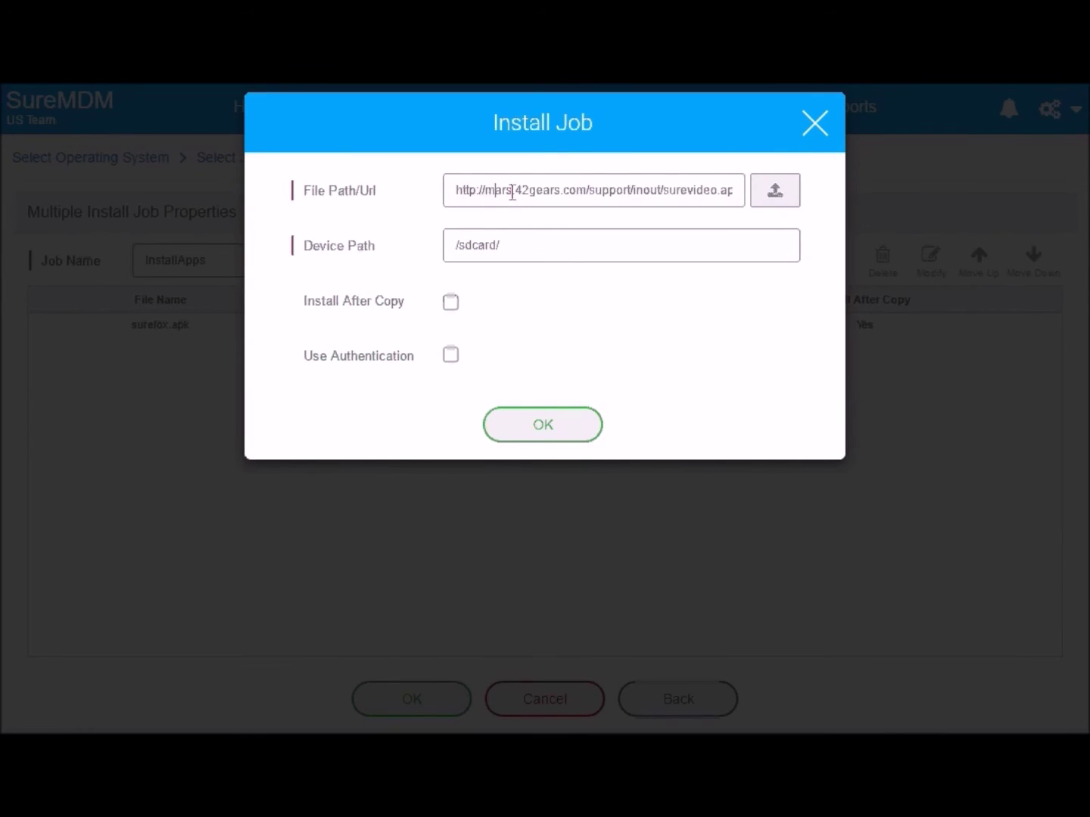
pyautogui.hotkey('ctrl', 'Right')
pyautogui.hotkey('ctrl', 'Right')
pyautogui.hotkey('ctrl', 'Right')
pyautogui.hotkey('ctrl', 'Right')
pyautogui.hotkey('ctrl', 'Right')
pyautogui.hotkey('ctrl', 'Right')
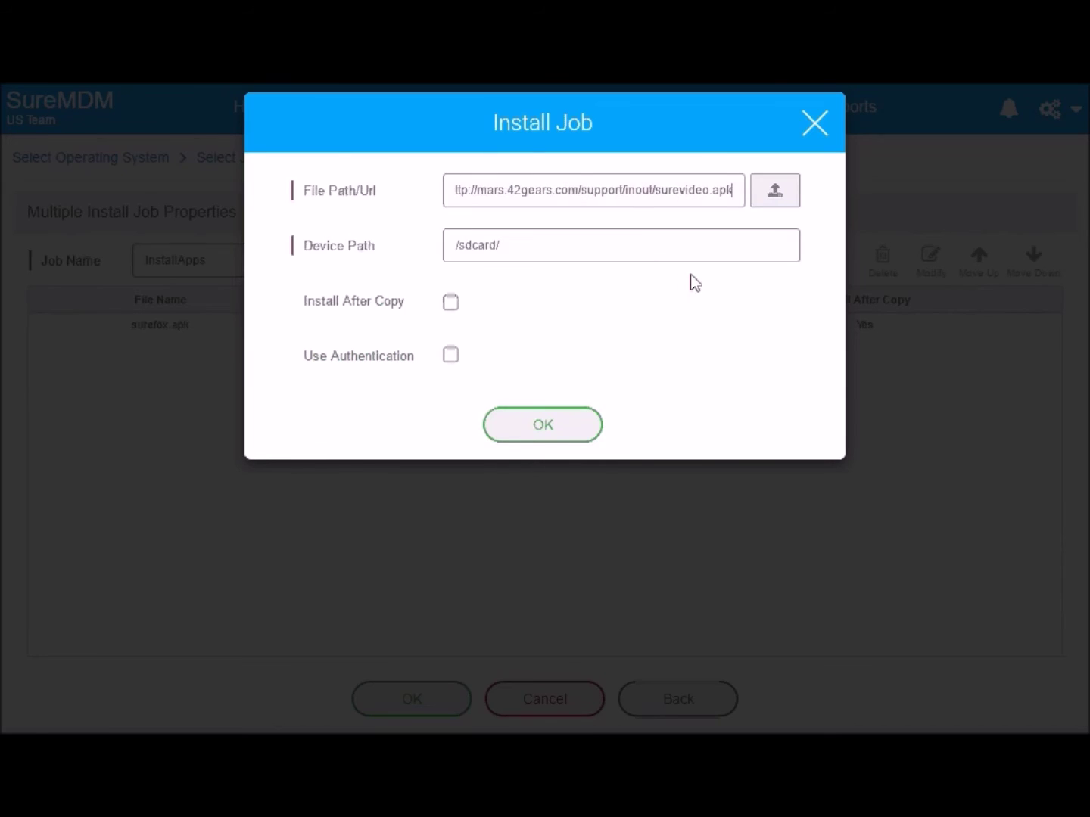
pyautogui.click(451, 303)
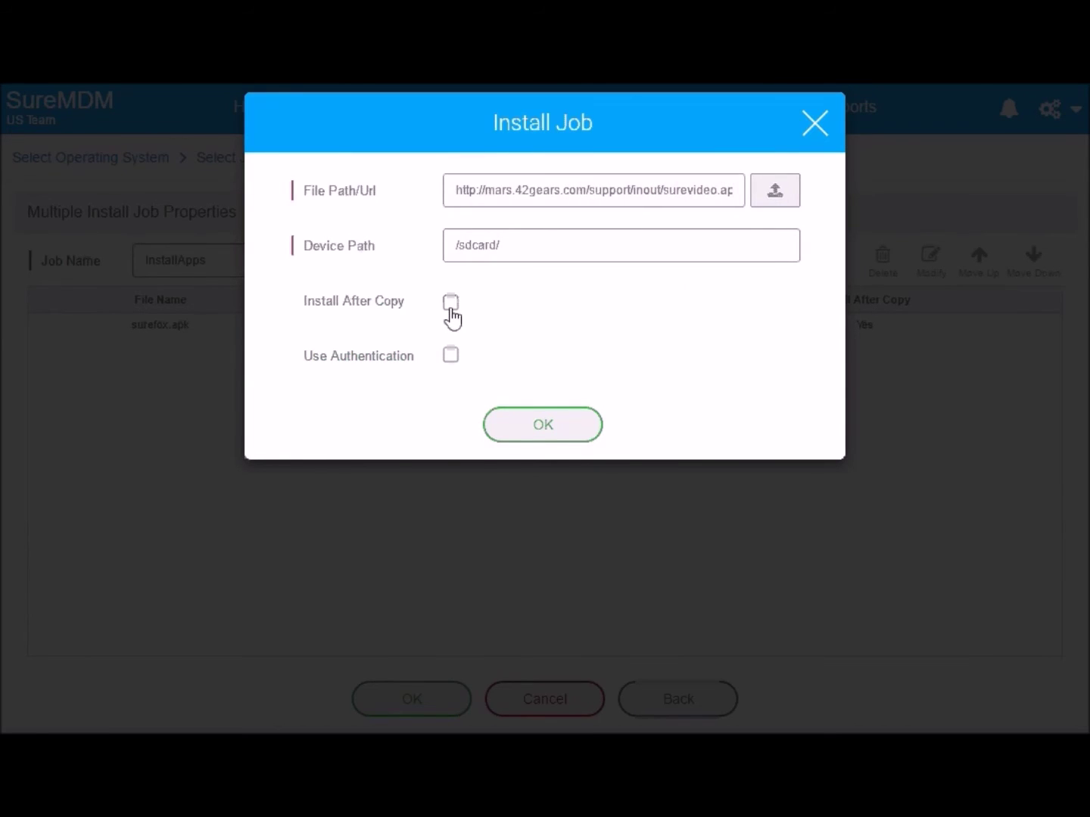
pyautogui.click(540, 435)
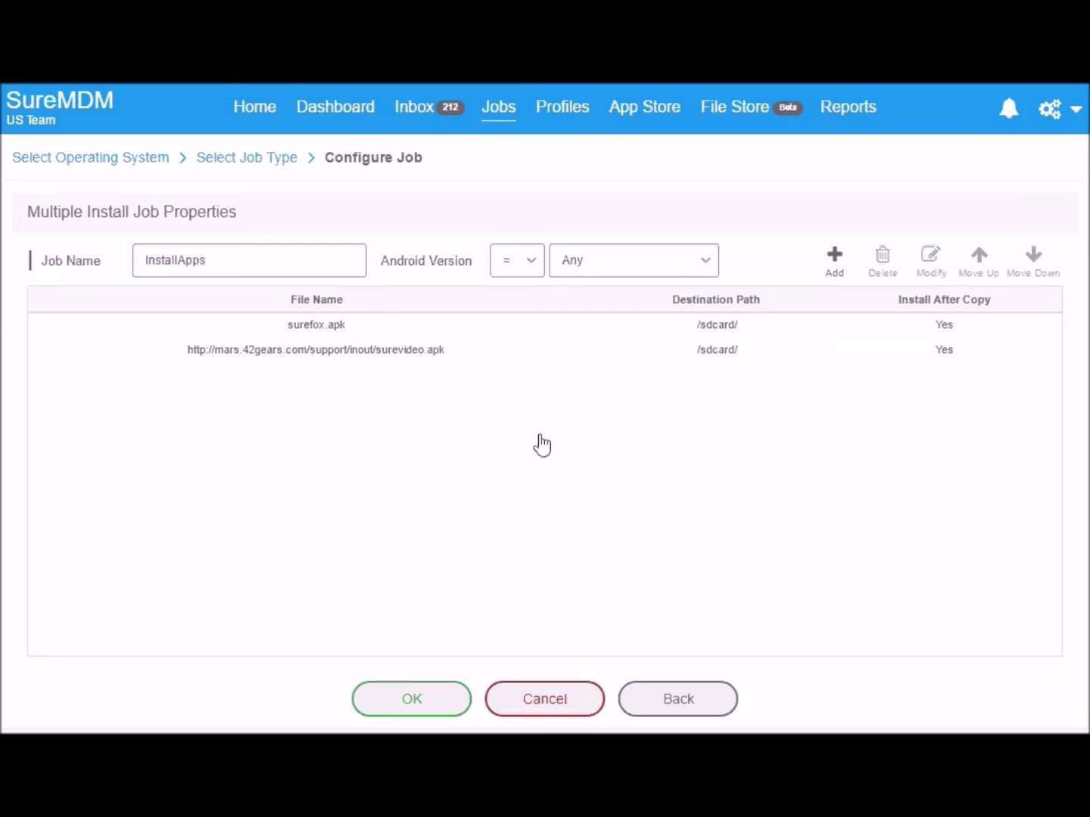
pyautogui.click(409, 708)
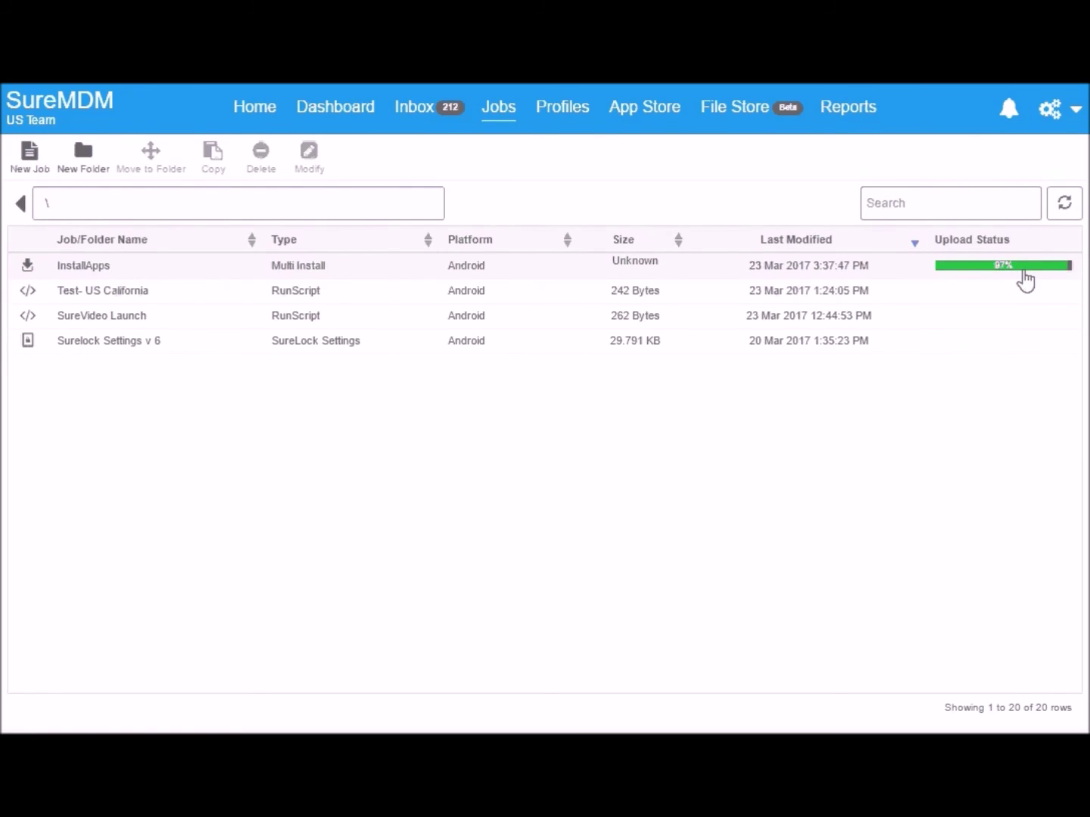
# Return to the Home device list, which shows the online device Sally
pyautogui.click(255, 110)
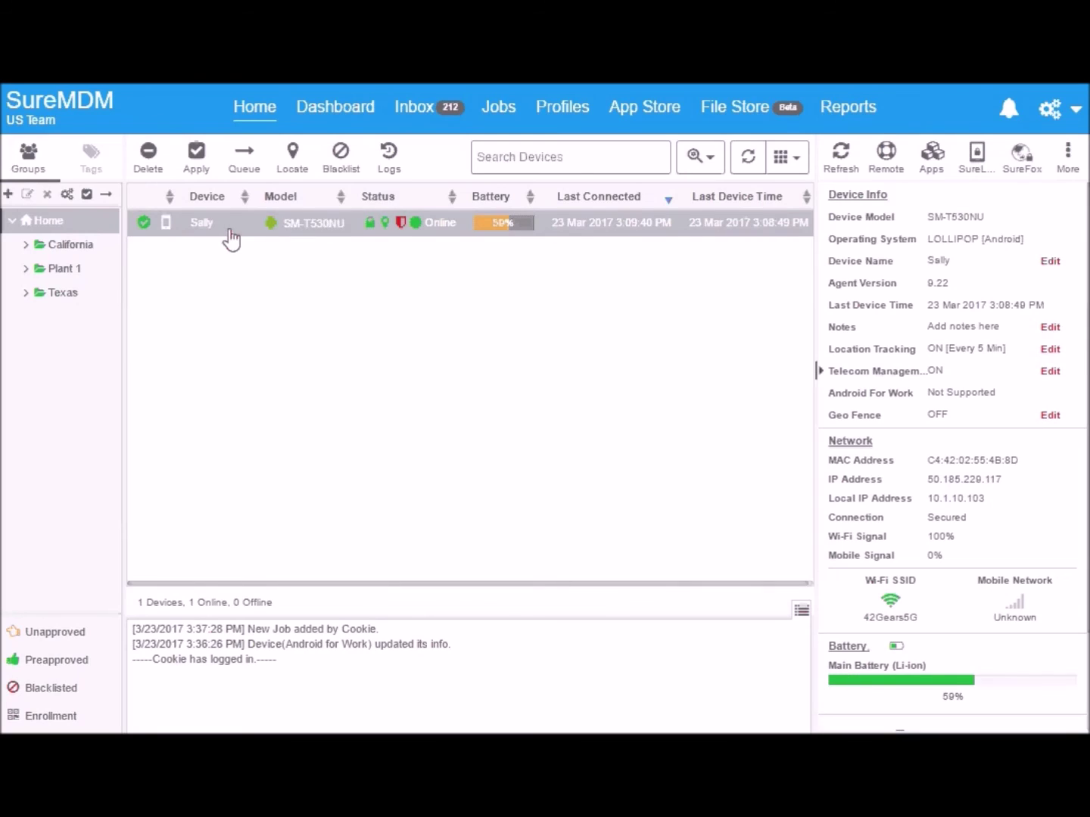
# Apply the InstallApps job to device Sally through the Apply Job To Device dialog
pyautogui.click(196, 158)
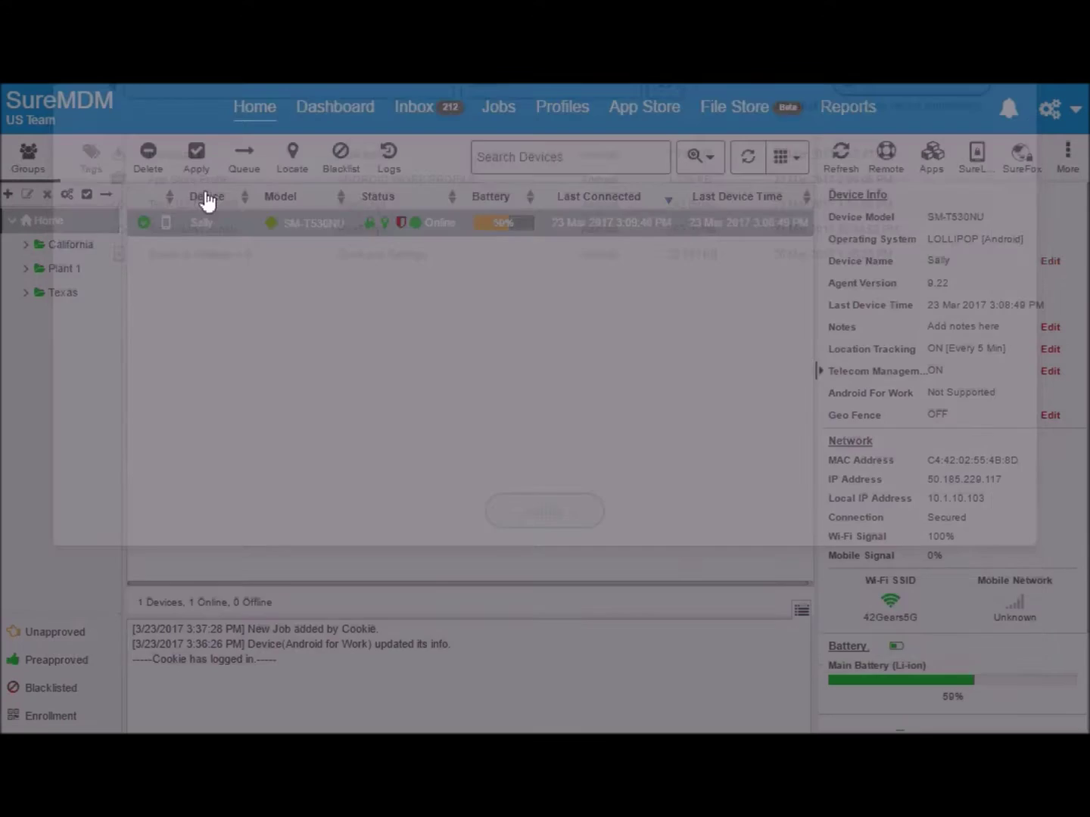
pyautogui.click(183, 277)
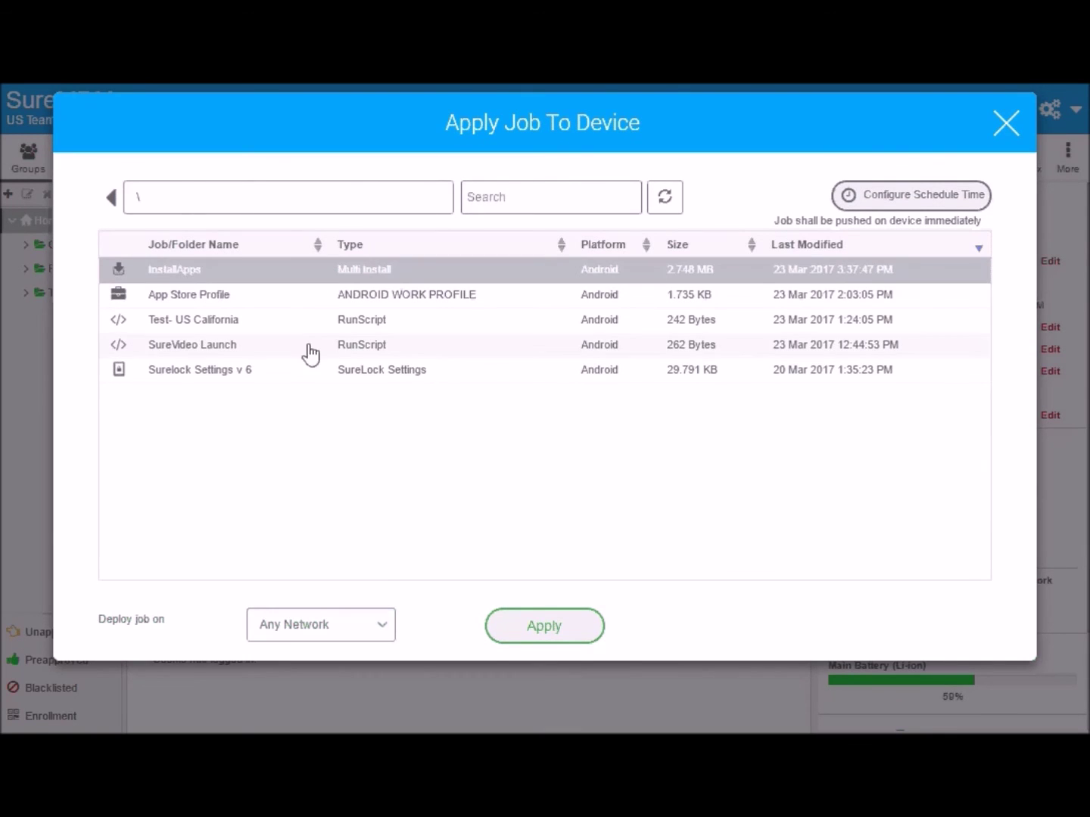
pyautogui.click(579, 630)
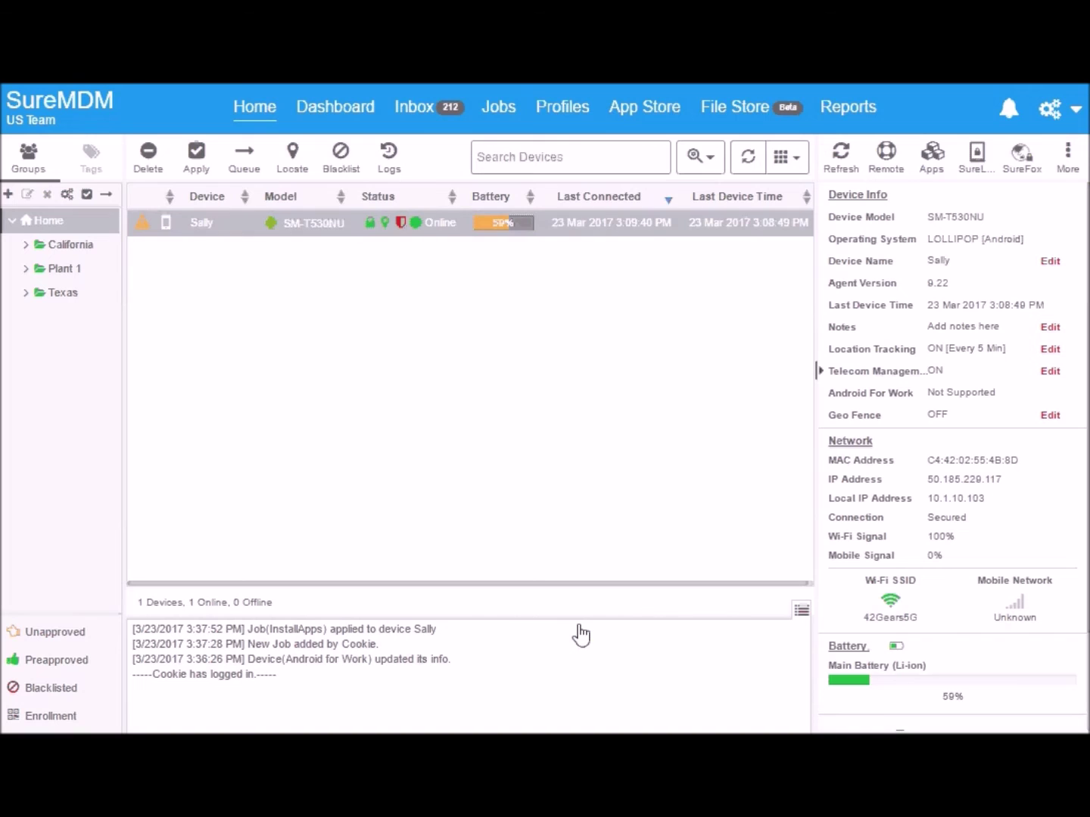